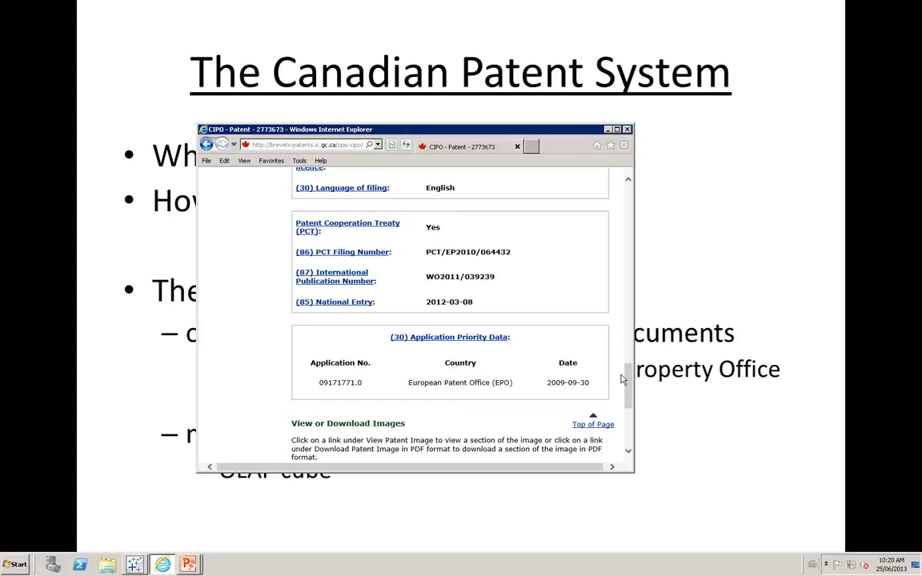
Scroll through patent 2773673's PCT and priority data, then switch to the Tableau CIPO Publication workbook
drag(624, 379, 635, 205)
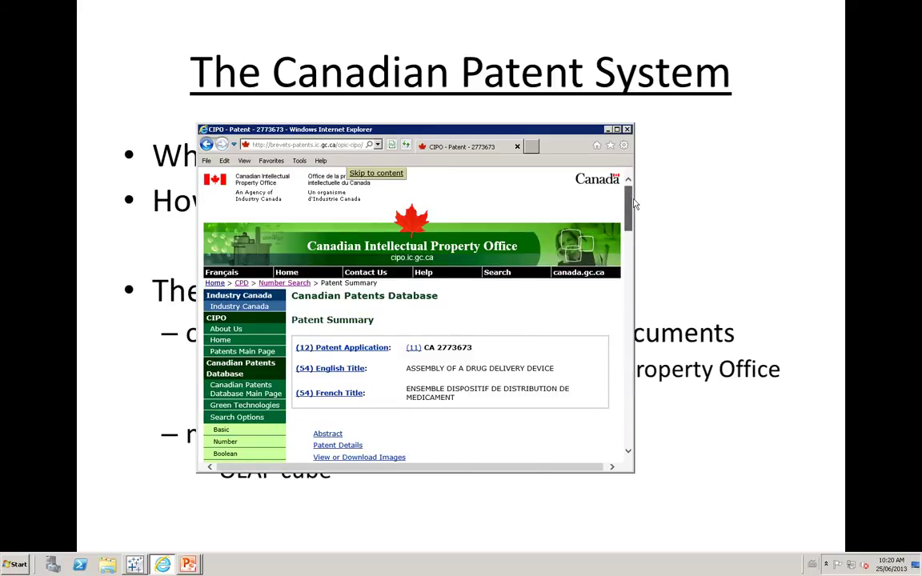
drag(634, 205, 630, 351)
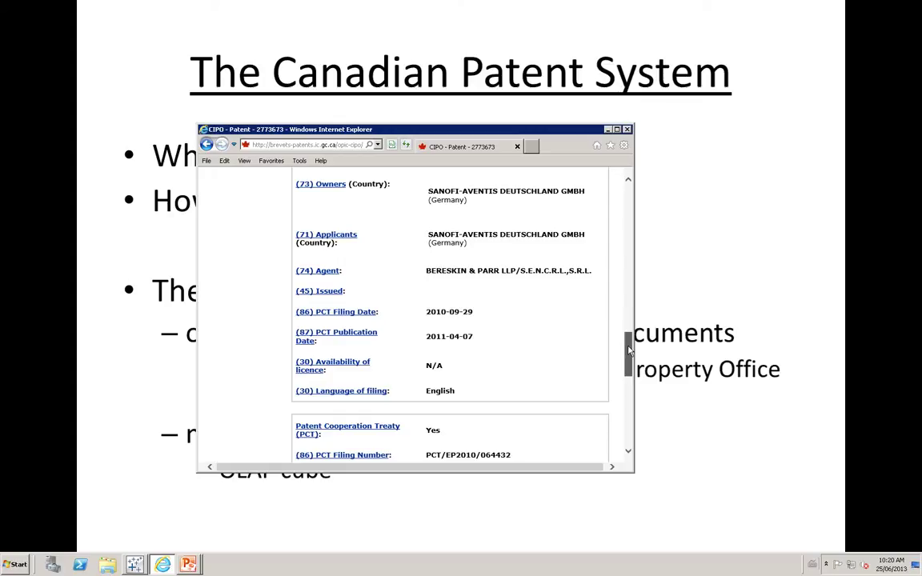
drag(629, 349, 630, 380)
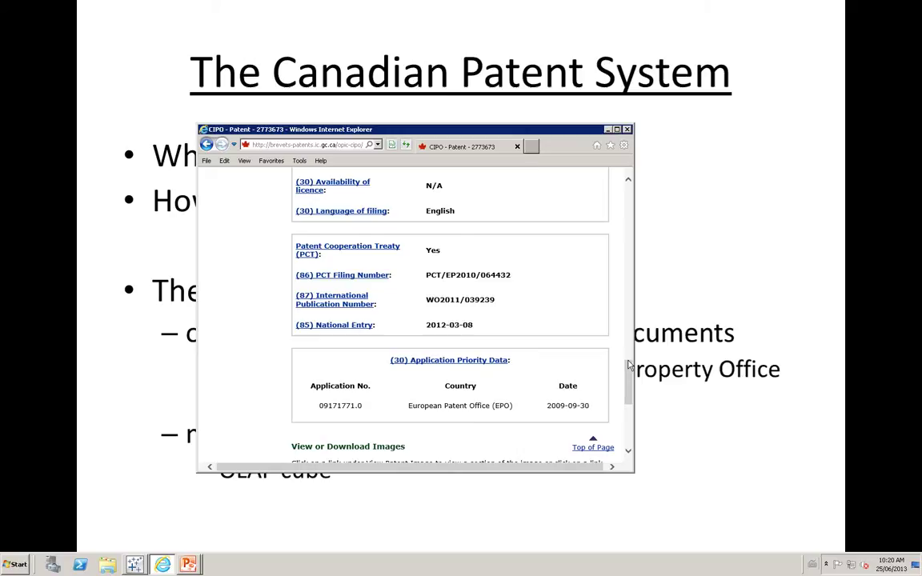
key(alt+Tab)
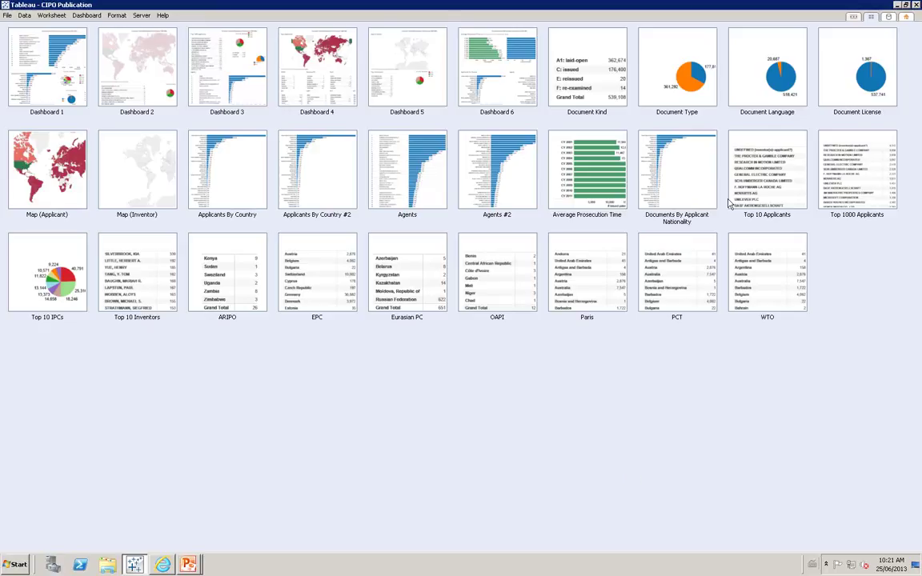
double_click(687, 91)
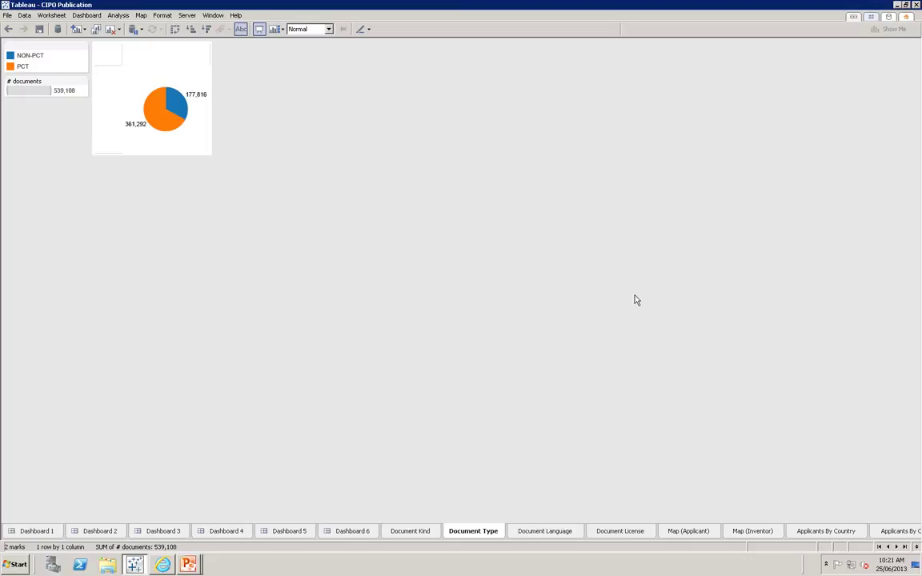
click(871, 17)
Open the Agents worksheet and browse its ranking of 446 agents by document count
double_click(388, 171)
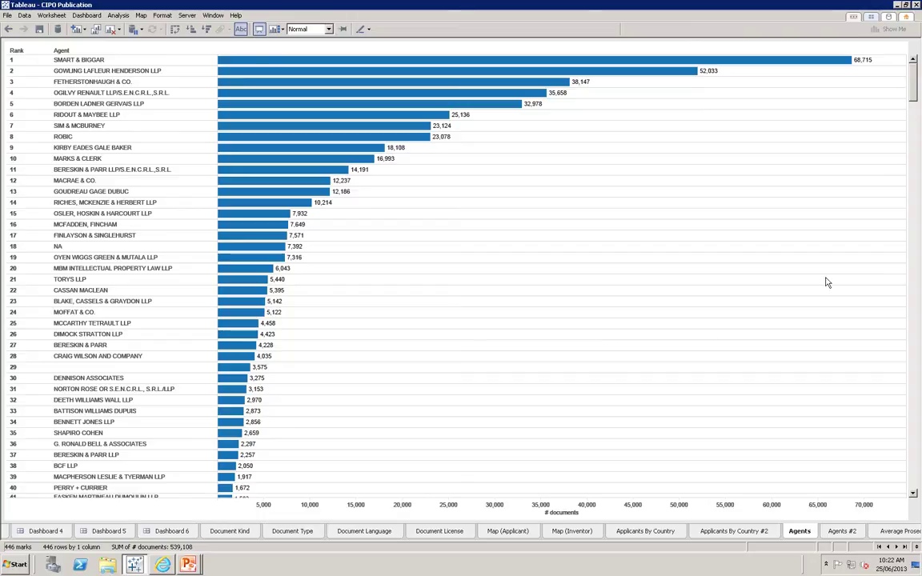
mouse_move(913, 96)
mouse_down()
mouse_move(914, 133)
mouse_move(917, 81)
mouse_up()
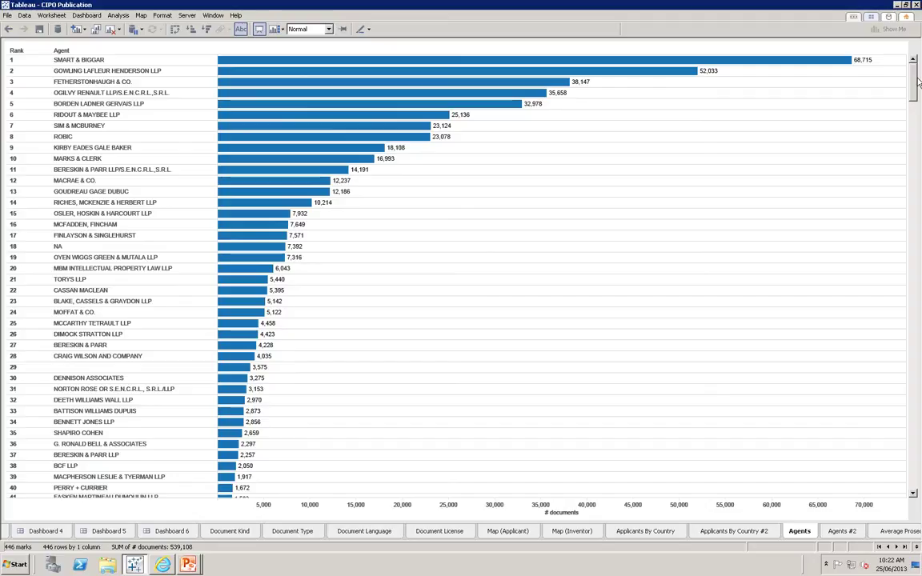
Open Dashboard 1 from the Sheet Sorter and select its Agent, Document Kind and Document Language charts
click(873, 17)
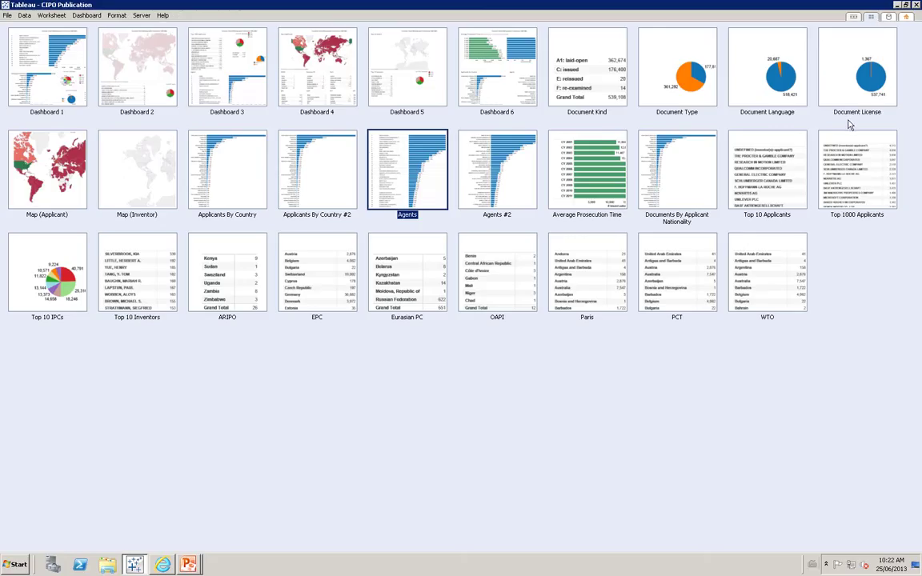
double_click(55, 62)
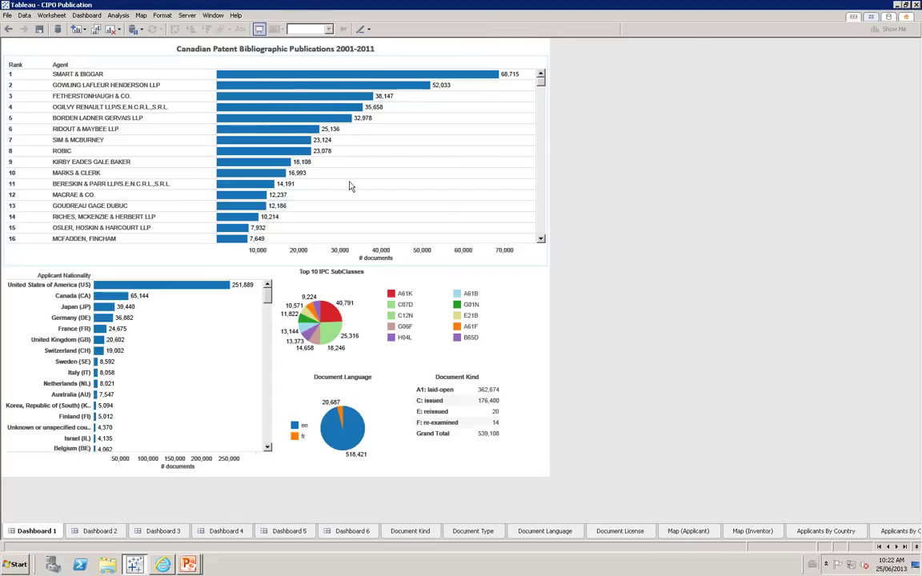
click(193, 263)
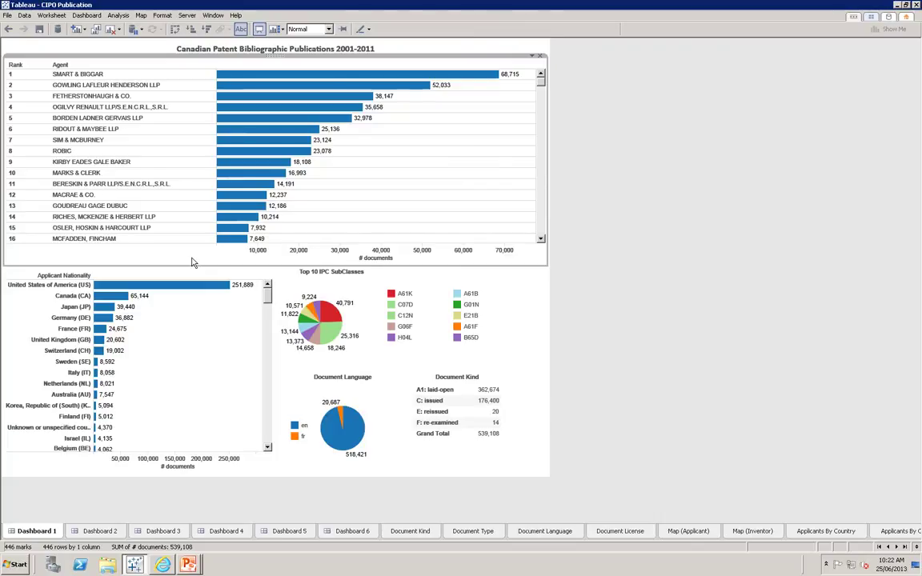
click(462, 404)
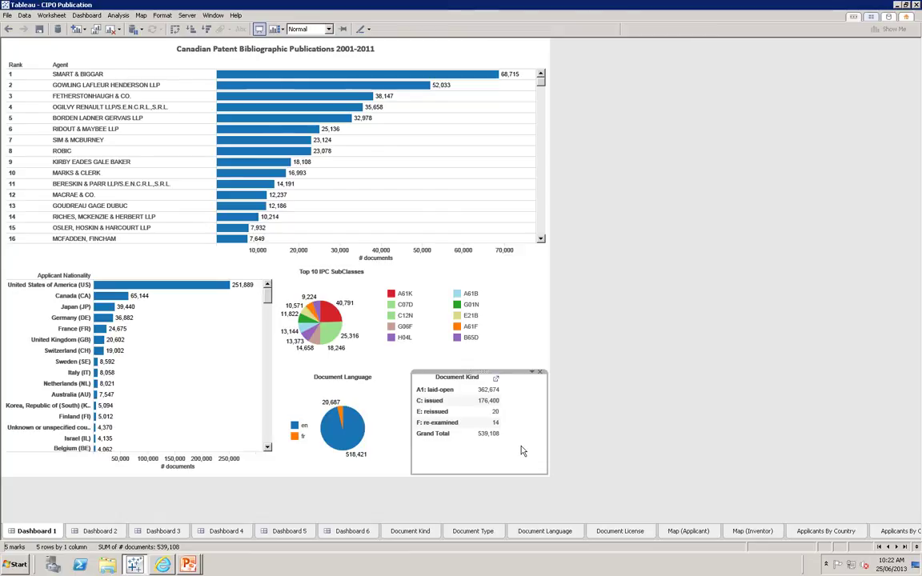
click(400, 463)
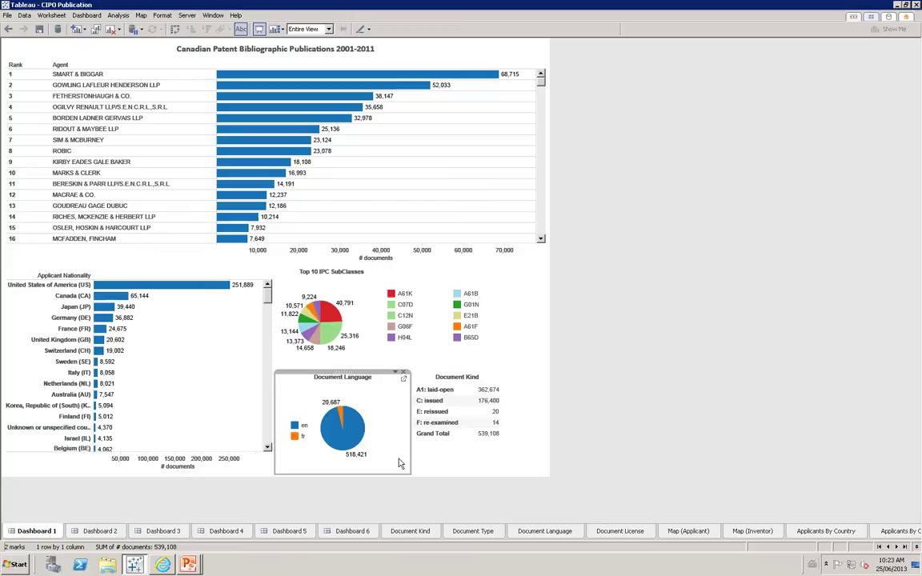
click(249, 462)
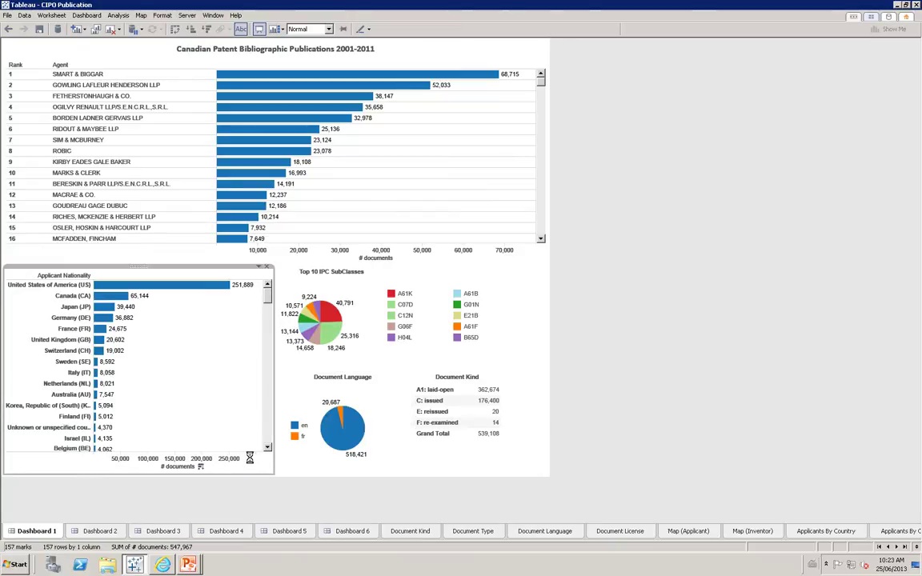
click(258, 459)
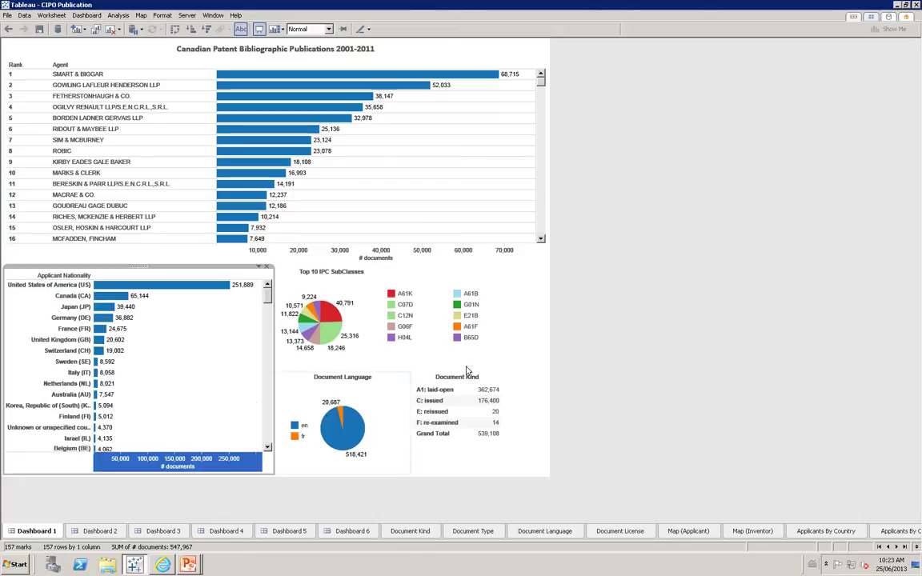
click(496, 360)
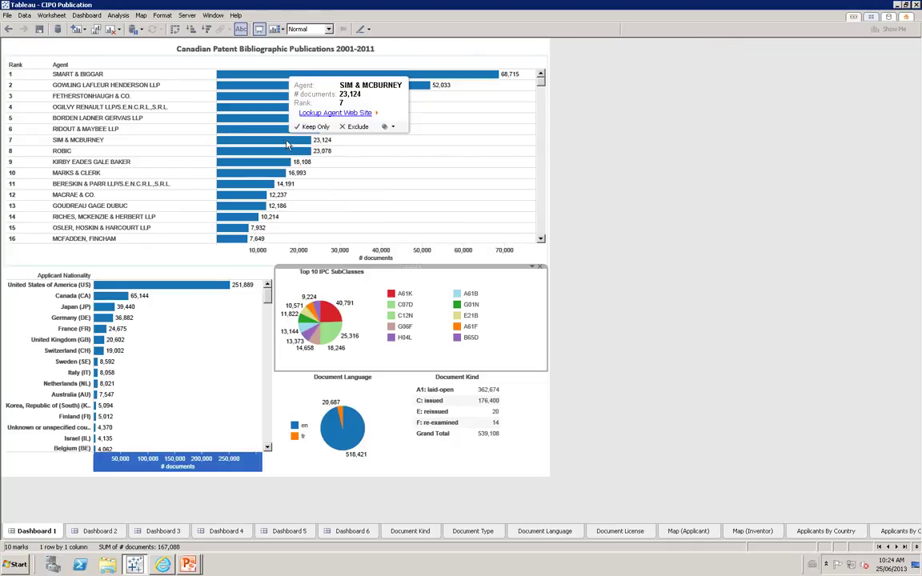
mouse_move(267, 129)
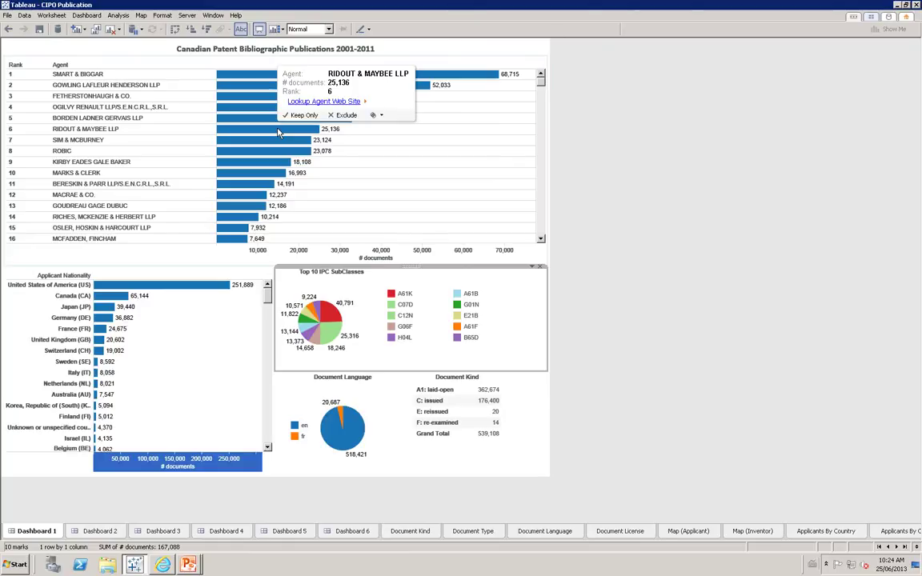
Look up the RIDOUT & MAYBEE LLP web site on Bing, then minimize the browser
click(318, 103)
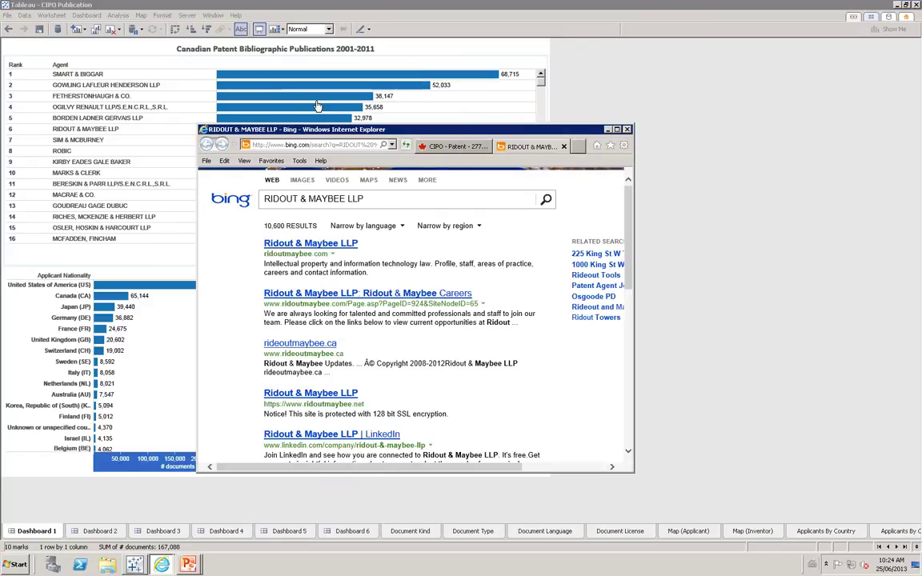
click(608, 130)
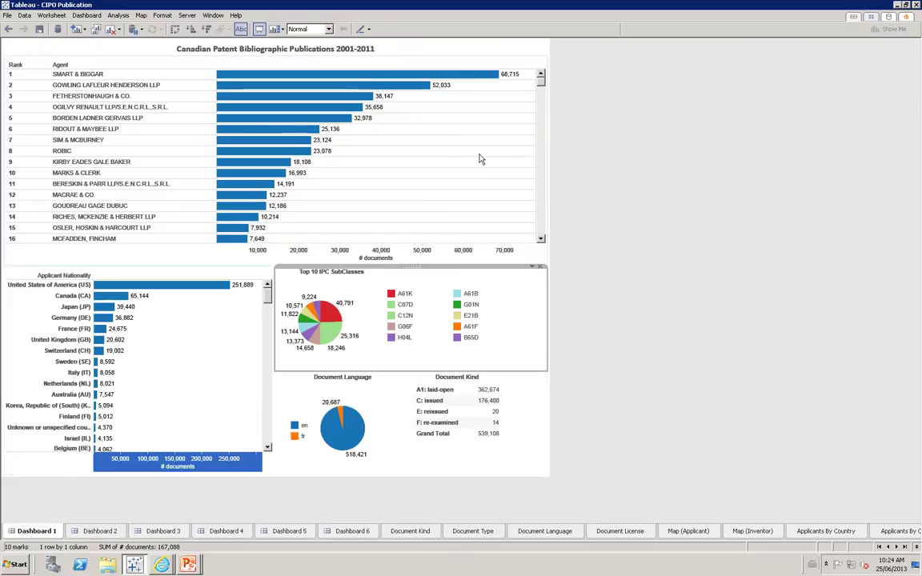
mouse_move(335, 335)
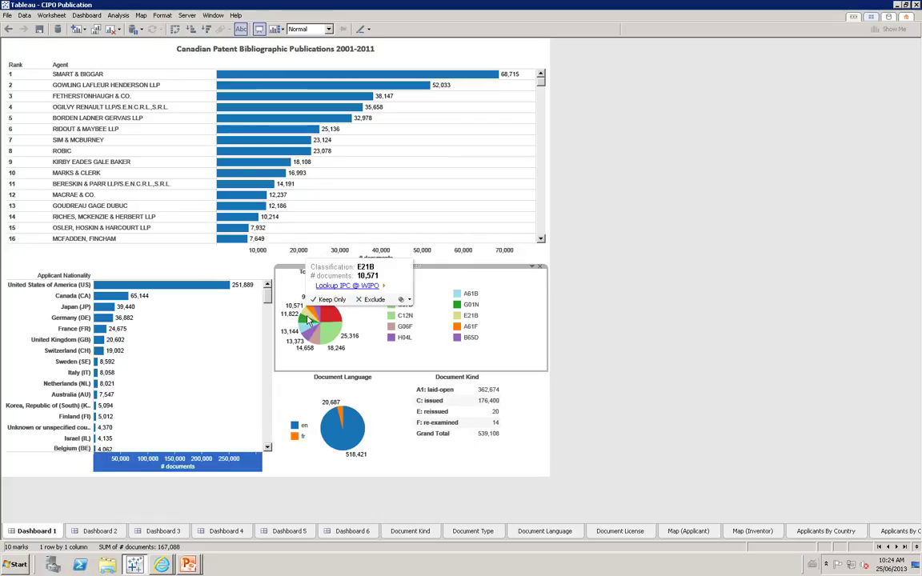
Look up the E21B definition at WIPO from the IPC pie slice's tooltip
mouse_move(305, 315)
click(344, 287)
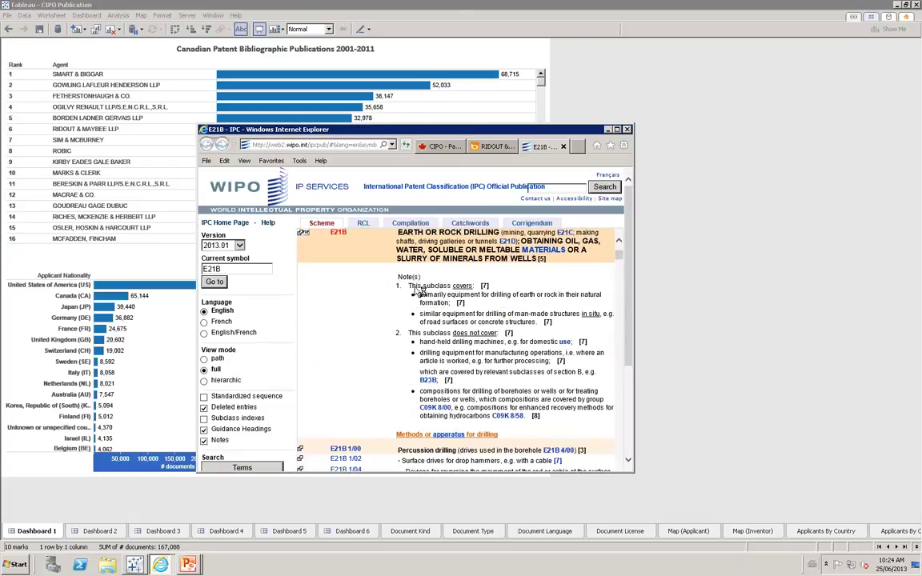
Minimize the WIPO E21B page to bring Dashboard 1 back into view
click(607, 129)
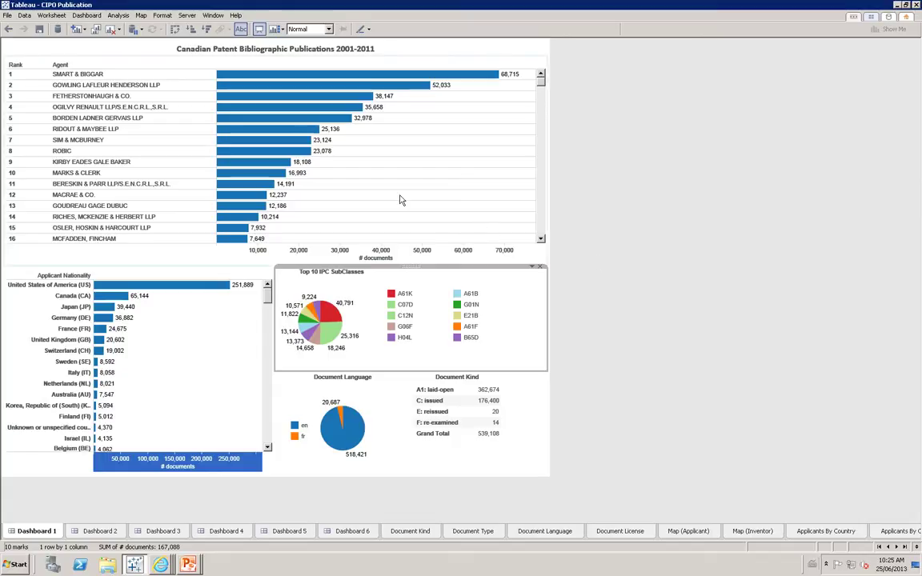
Filter the dashboard by agents Ridout & Maybee, Sim & McBurney, then Riches, McKenzie & Herbert
click(315, 131)
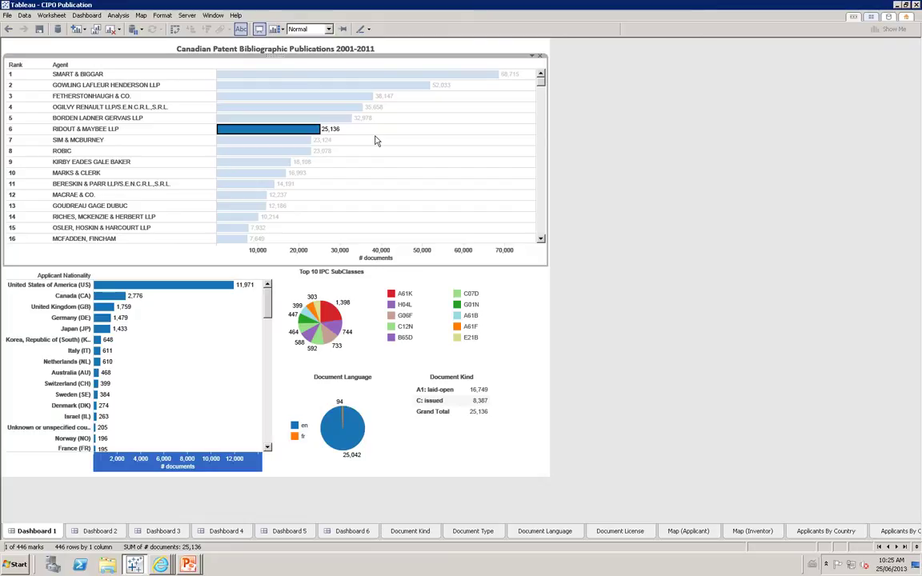
click(292, 142)
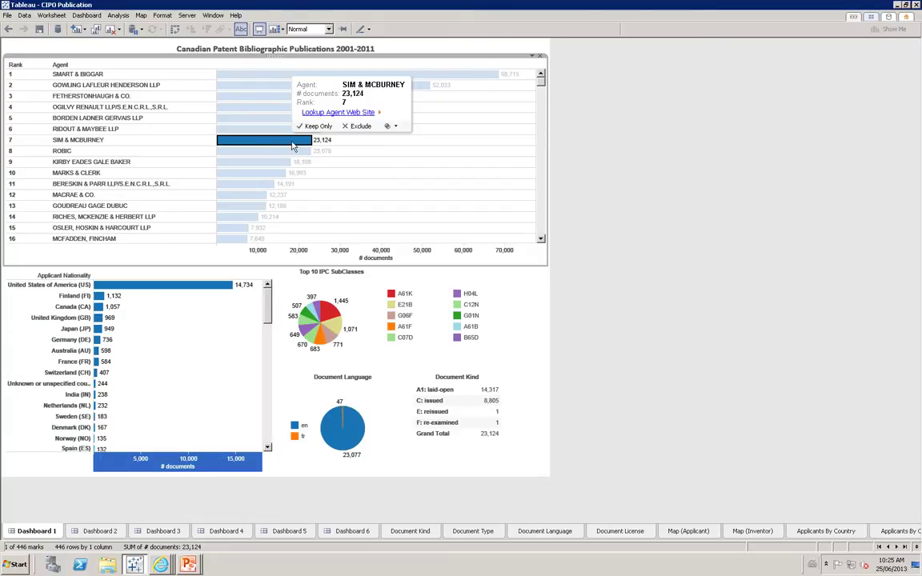
click(247, 217)
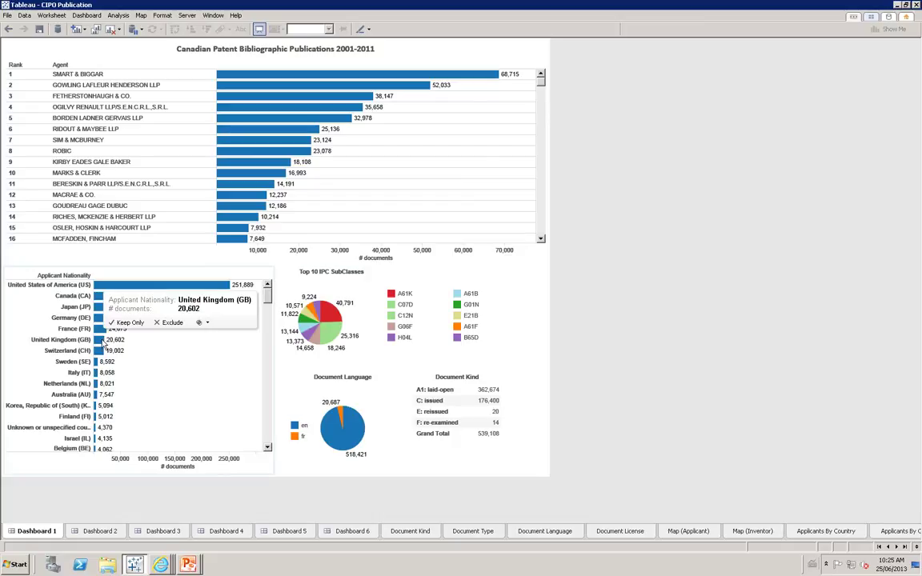
Filter by United Kingdom, Australian, then German applicants, and clear the nationality filter
click(104, 341)
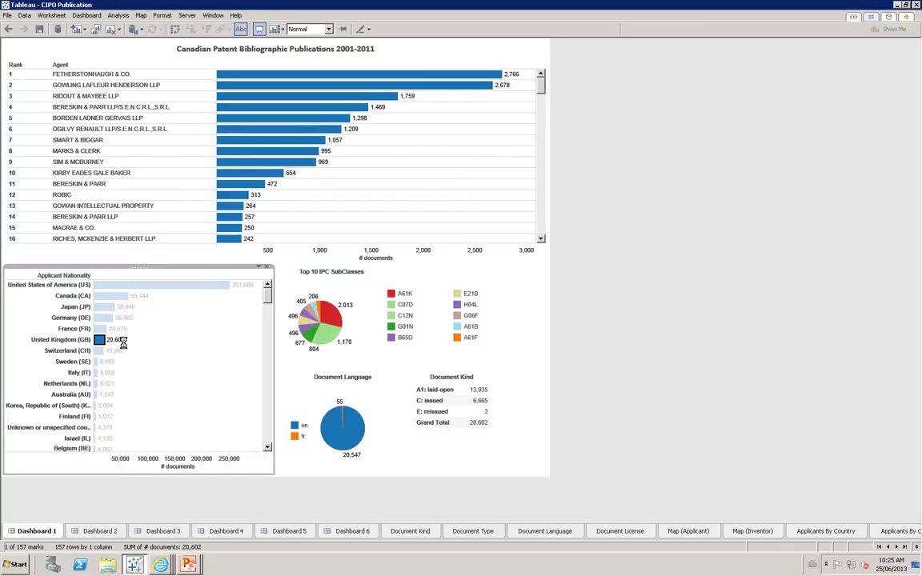
click(96, 395)
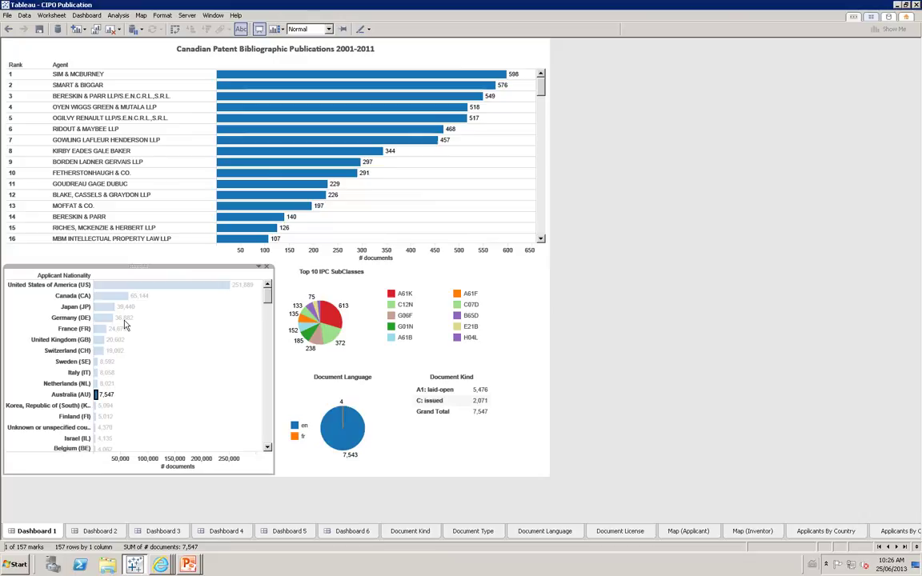
mouse_move(112, 318)
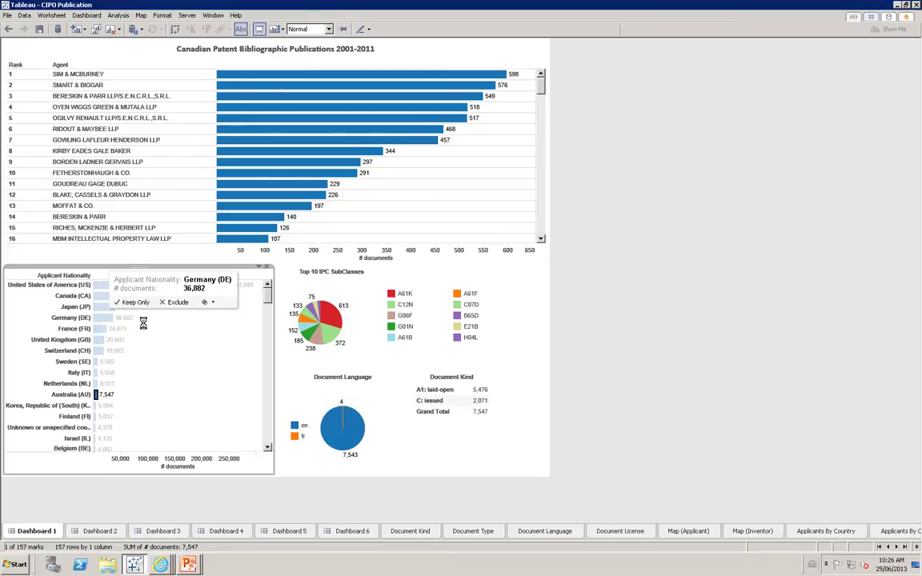
click(143, 323)
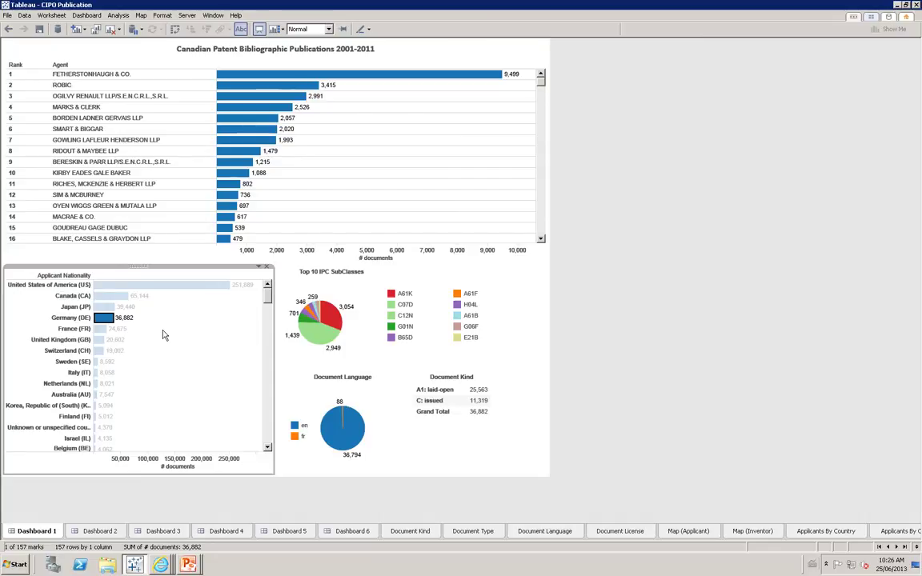
click(168, 334)
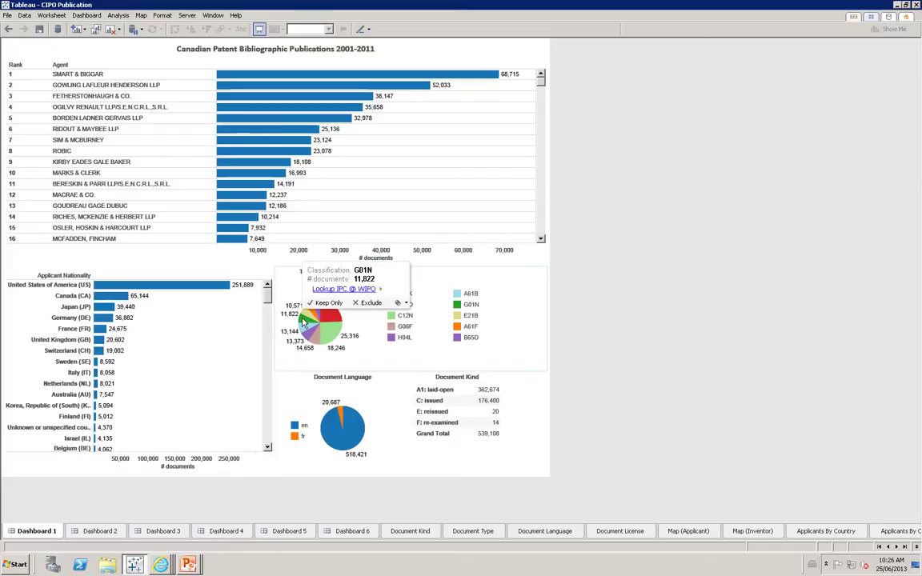
Filter Dashboard 1 to the G01N pie slice (11,822 documents) and bring up its actions menu
click(303, 321)
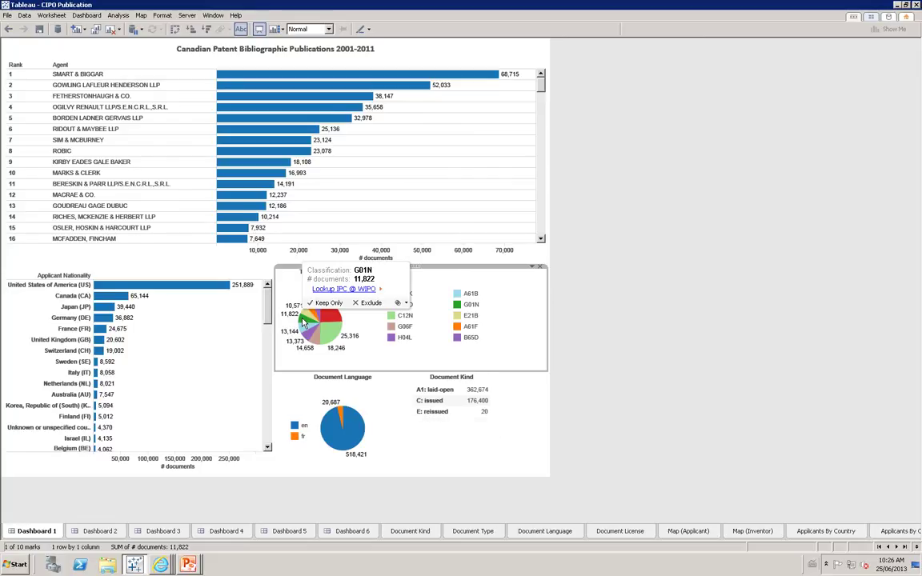
click(303, 321)
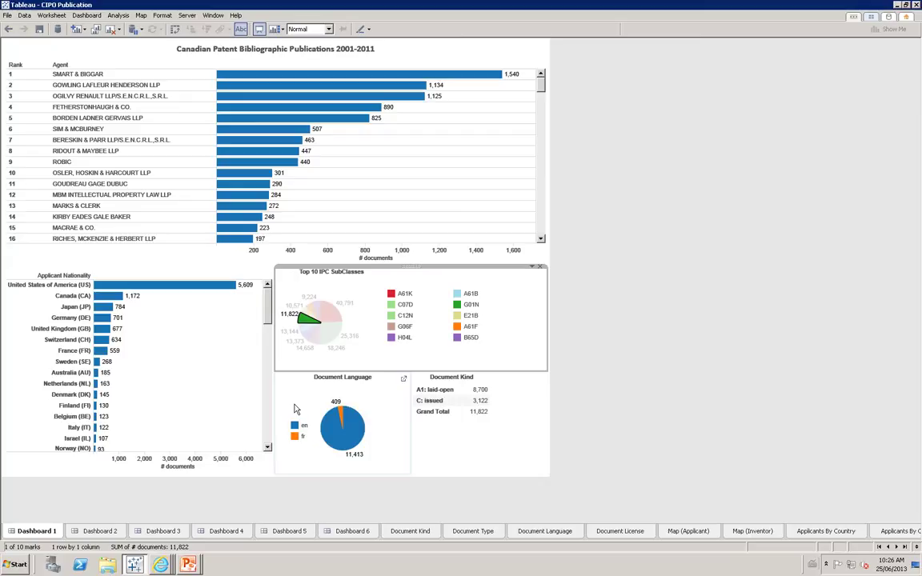
right_click(309, 317)
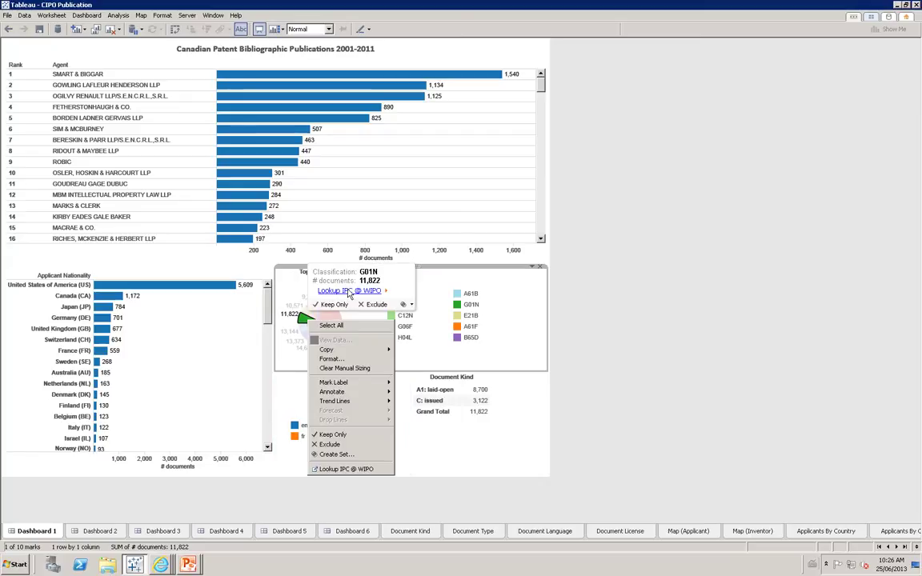
Look up the G01N definition at WIPO, then minimize the browser to return to the dashboard
click(349, 290)
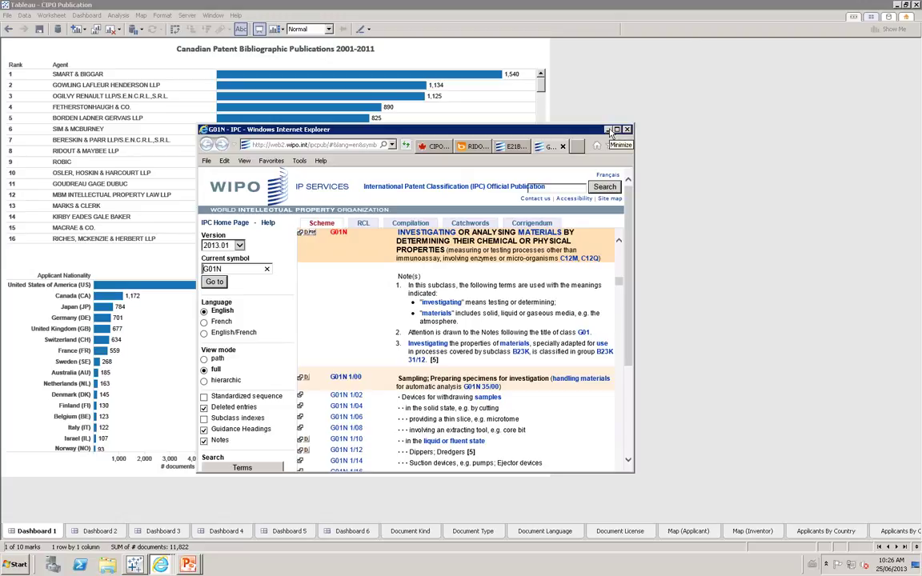
click(608, 130)
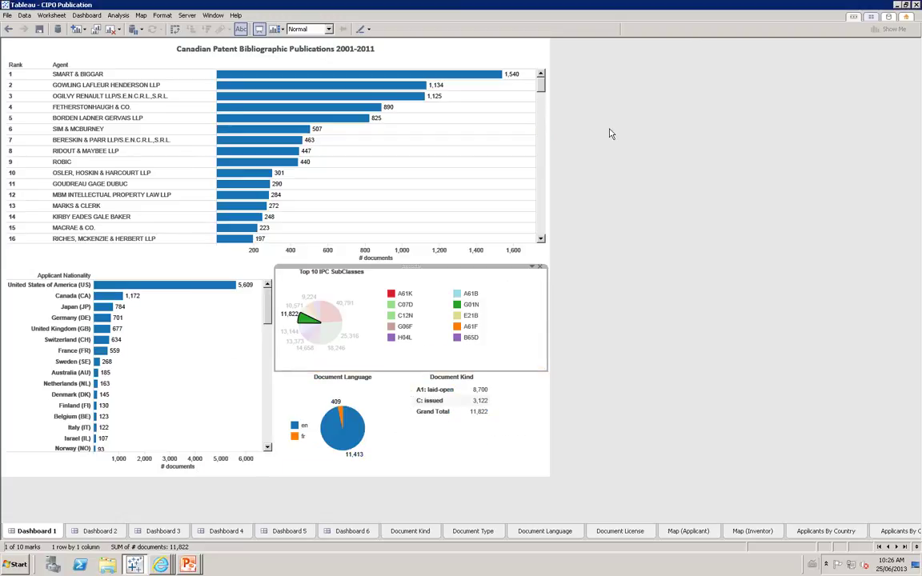
Filter to the 409 French-language documents, then clear back to all 539,108 documents
click(340, 414)
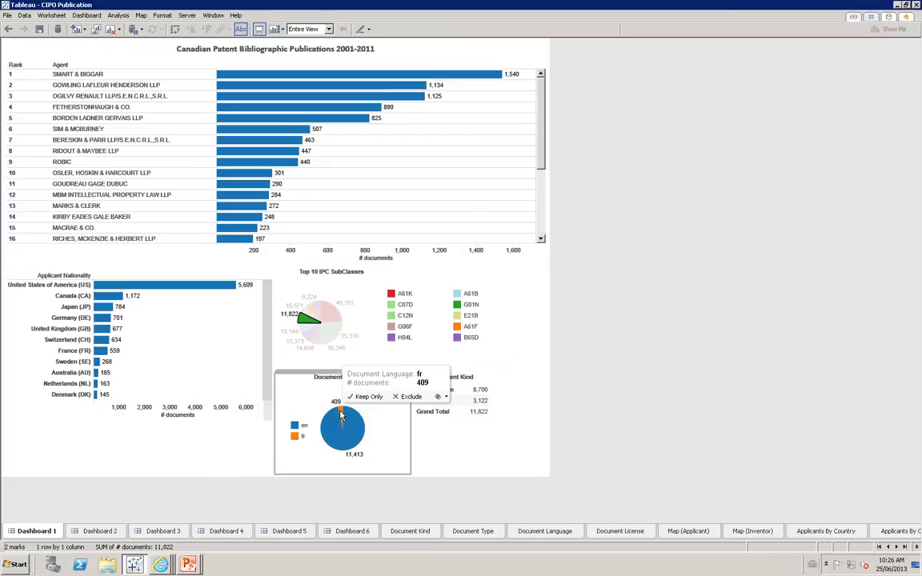
click(340, 414)
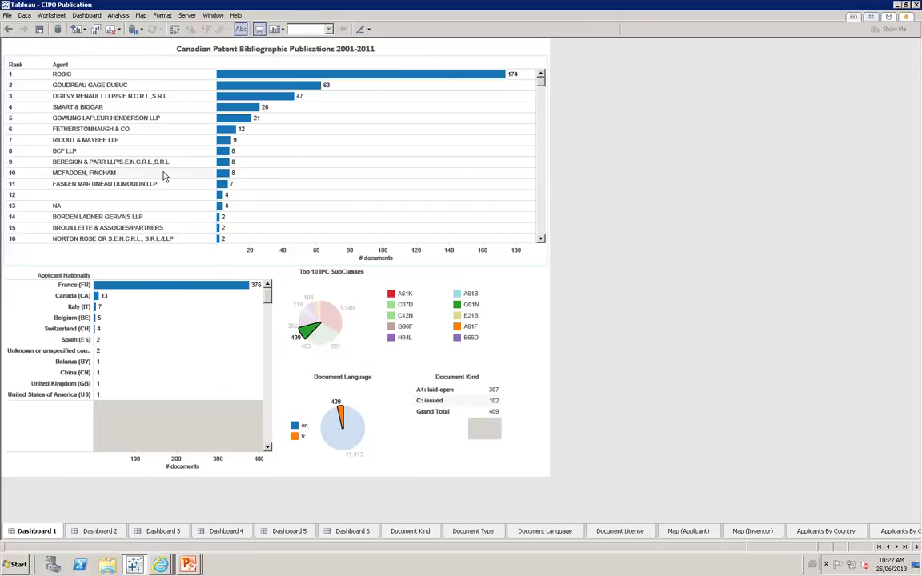
key(Escape)
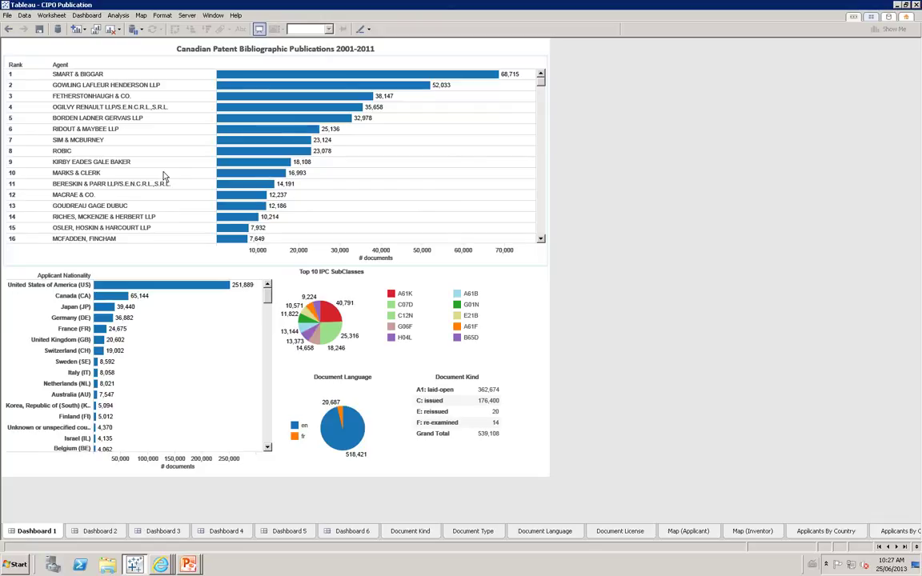
Open Dashboard 6 from the sheet sorter thumbnails
click(870, 16)
double_click(521, 62)
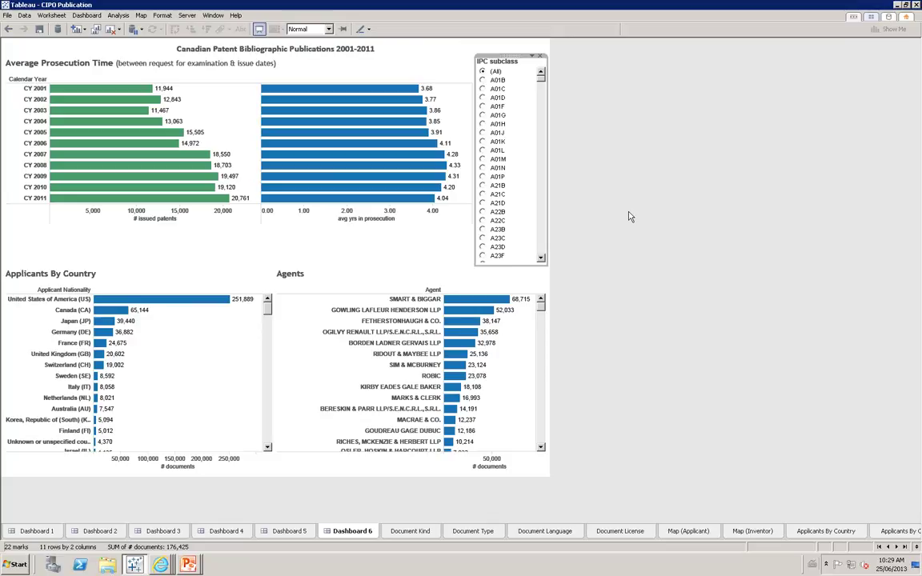
Select CY 2009 (19,497 patents, 4.31 years) and browse the applicant-country and agent lists
click(187, 174)
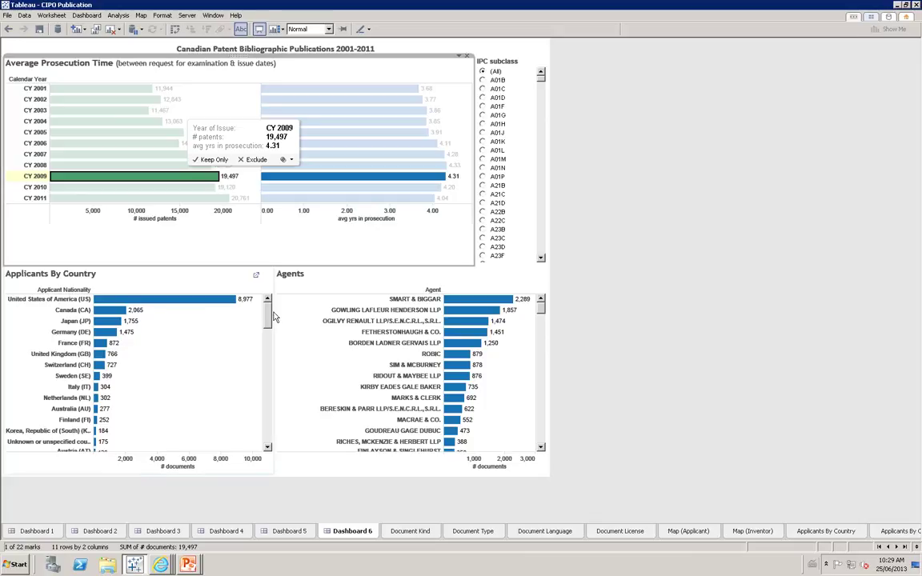
mouse_move(270, 316)
mouse_down()
mouse_move(269, 336)
mouse_move(269, 302)
mouse_up()
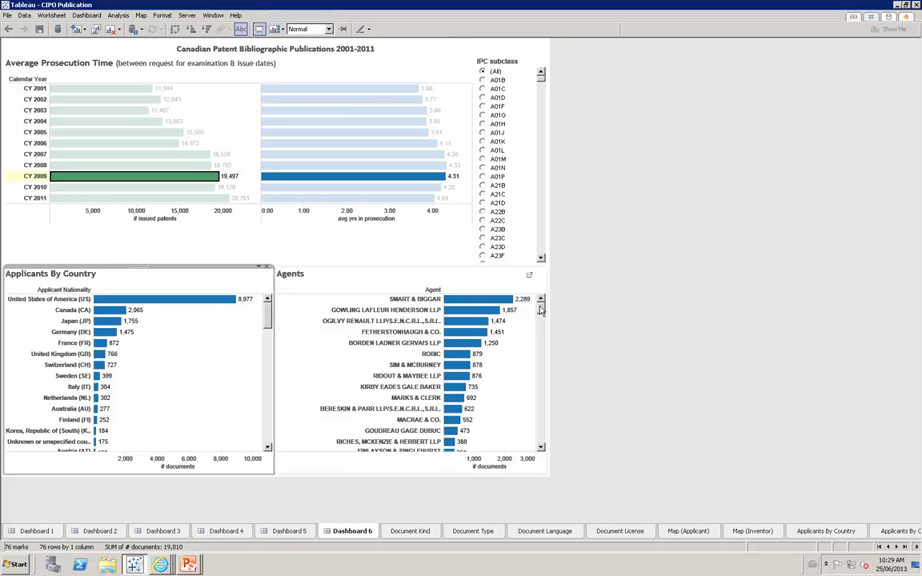
drag(540, 310, 541, 314)
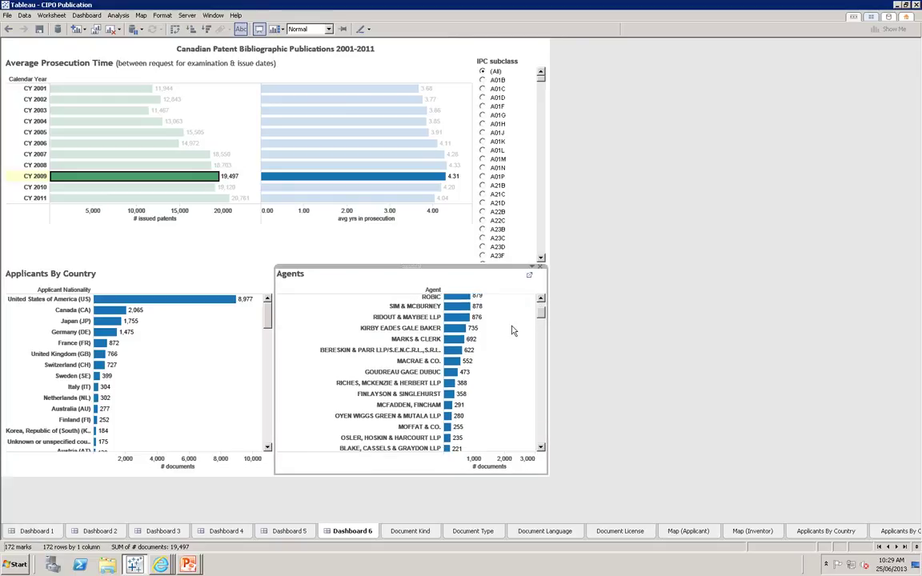
Compare the Marks & Clerk, Ridout & Maybee and Goudreau Gage Dubuc agent filters, then clear the selection
click(455, 339)
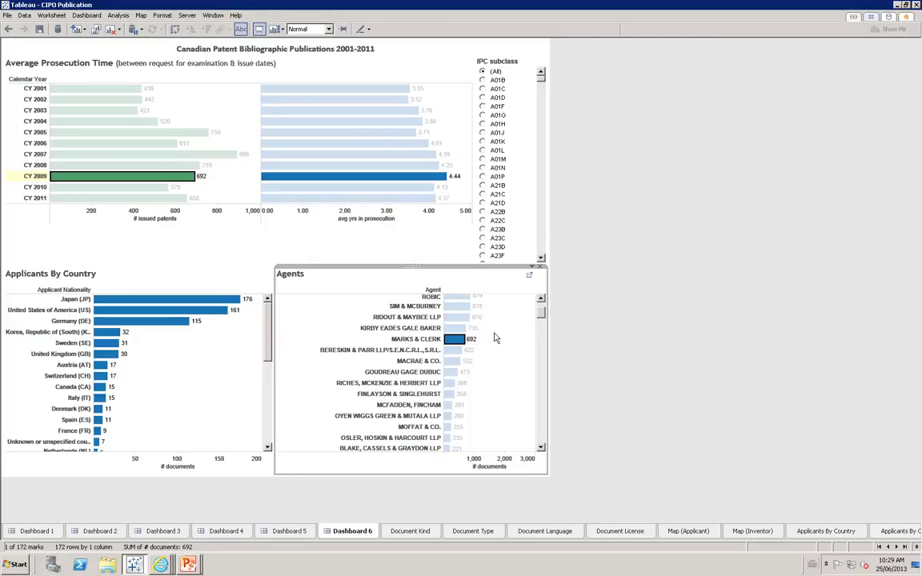
click(456, 317)
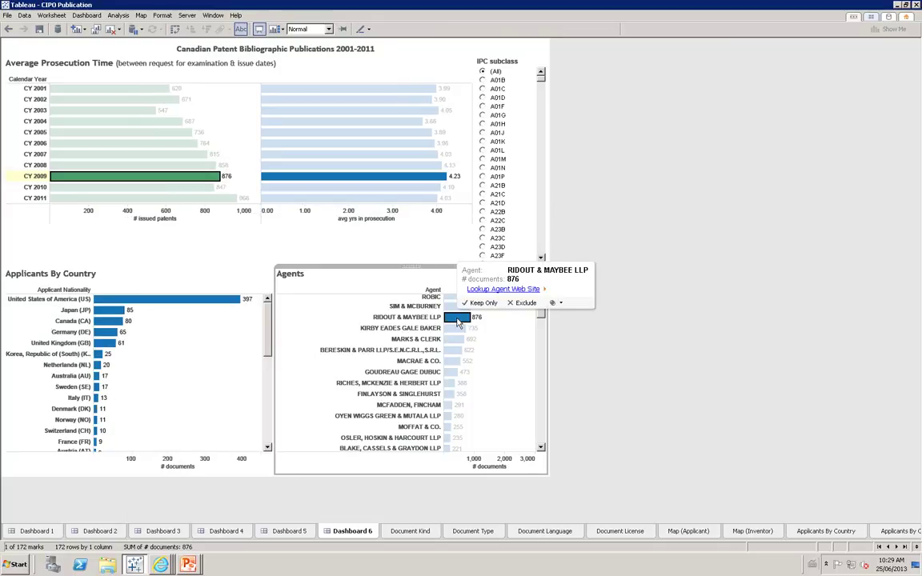
click(455, 373)
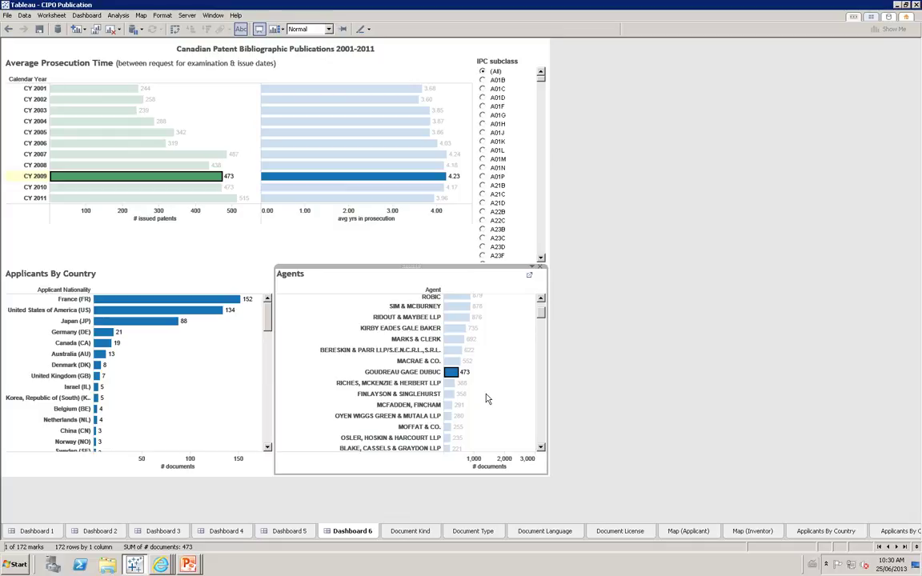
click(488, 397)
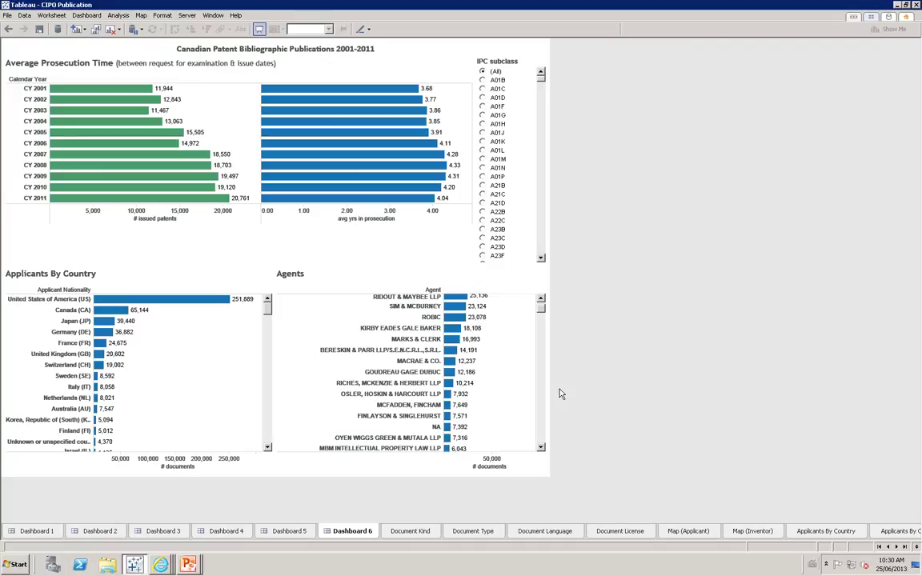
Scroll the IPC subclass filter list into the E-section codes until E21B shows
mouse_move(541, 84)
drag(541, 84, 541, 155)
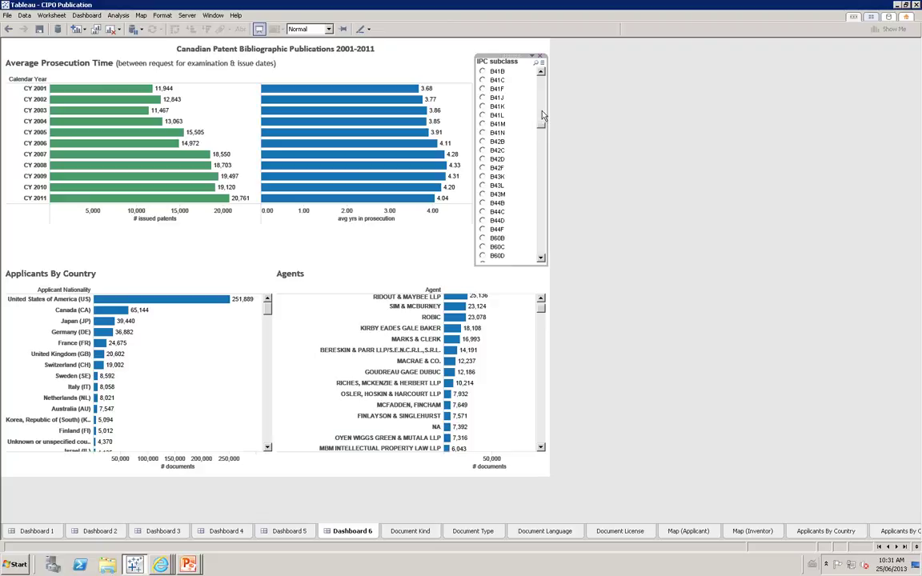
scroll(488, 99, up, 10)
scroll(496, 88, up, 10)
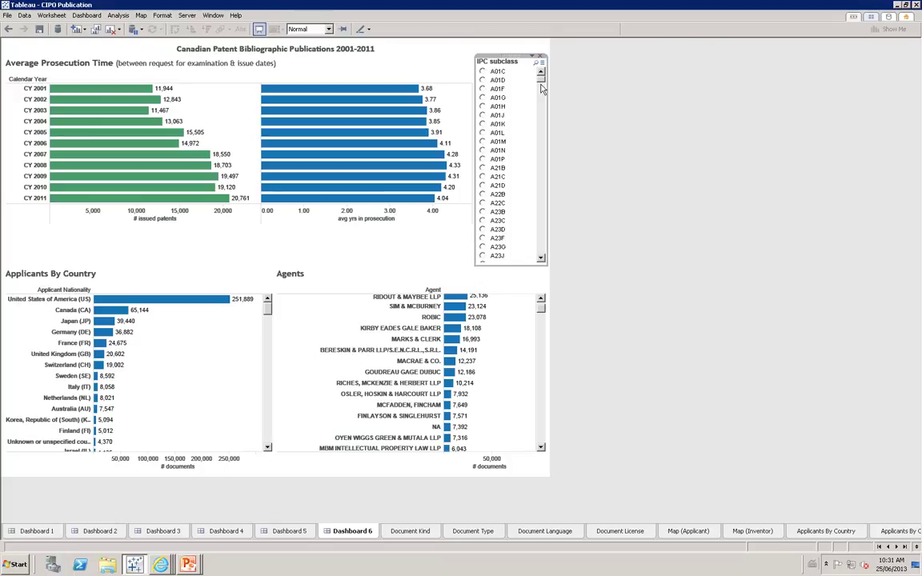
drag(540, 80, 548, 191)
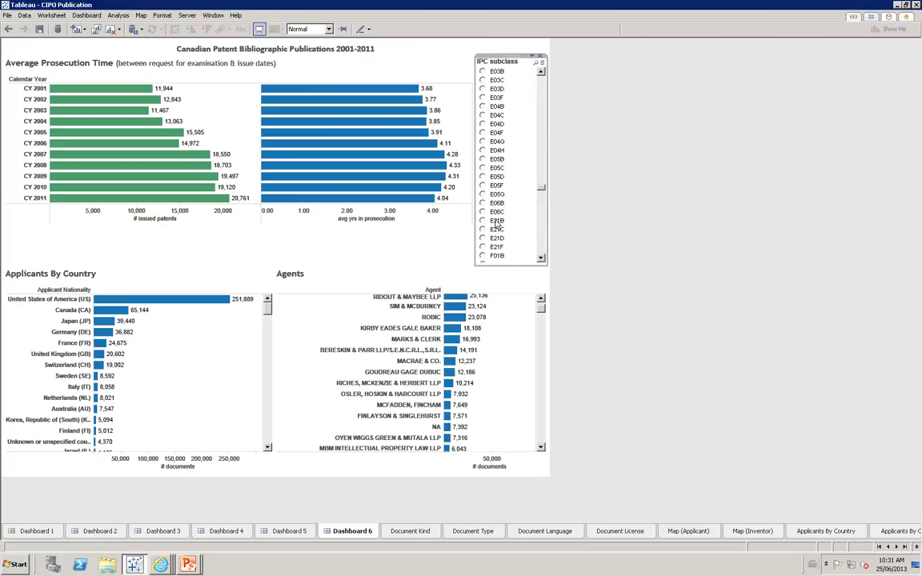
Select E21B in the IPC subclass filter, showing 4,814 documents
click(488, 220)
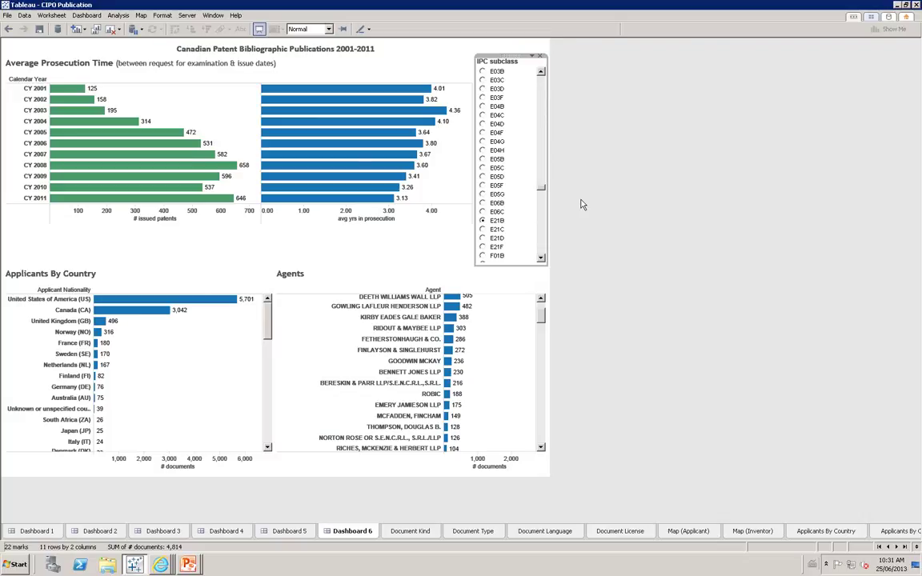
Step through CY 2006 and 2008 to CY 2010: 537 patents averaging 3.26 years
click(191, 143)
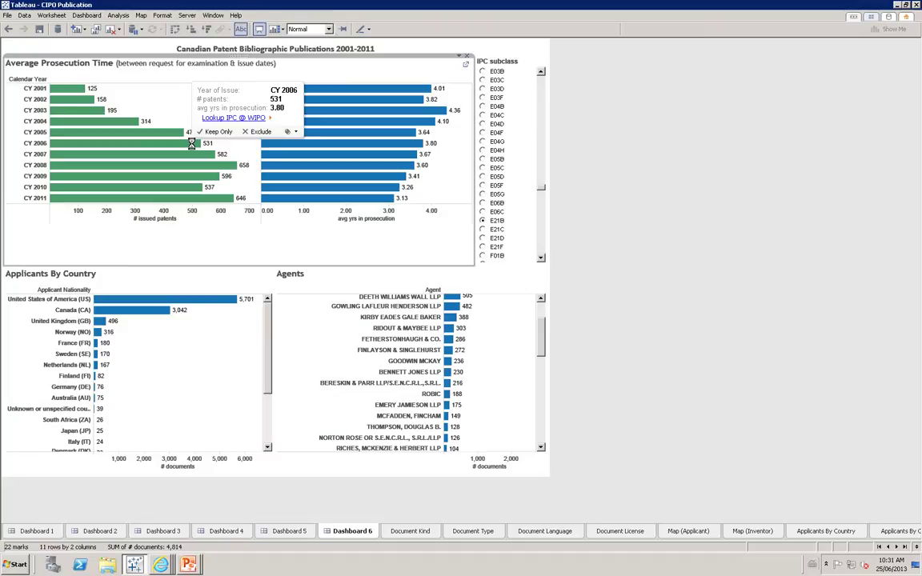
click(191, 143)
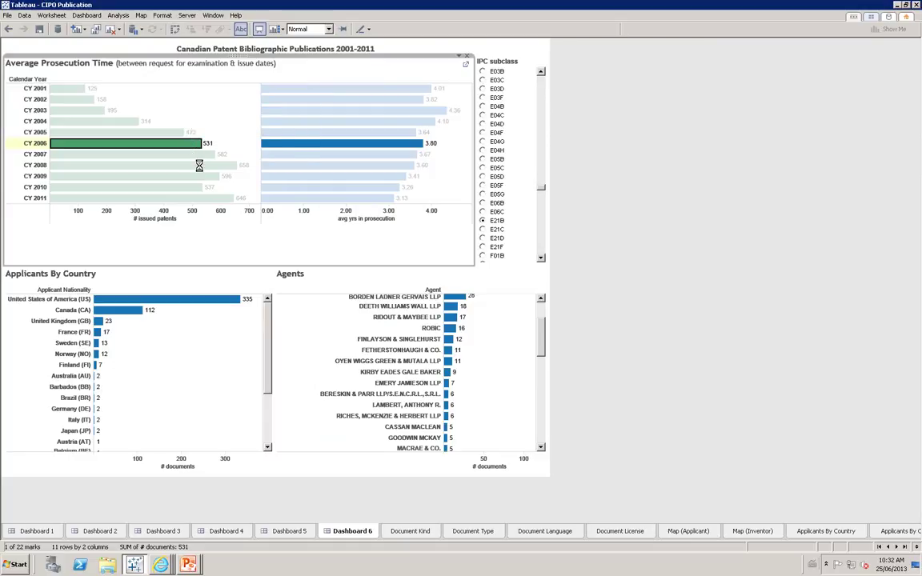
click(200, 166)
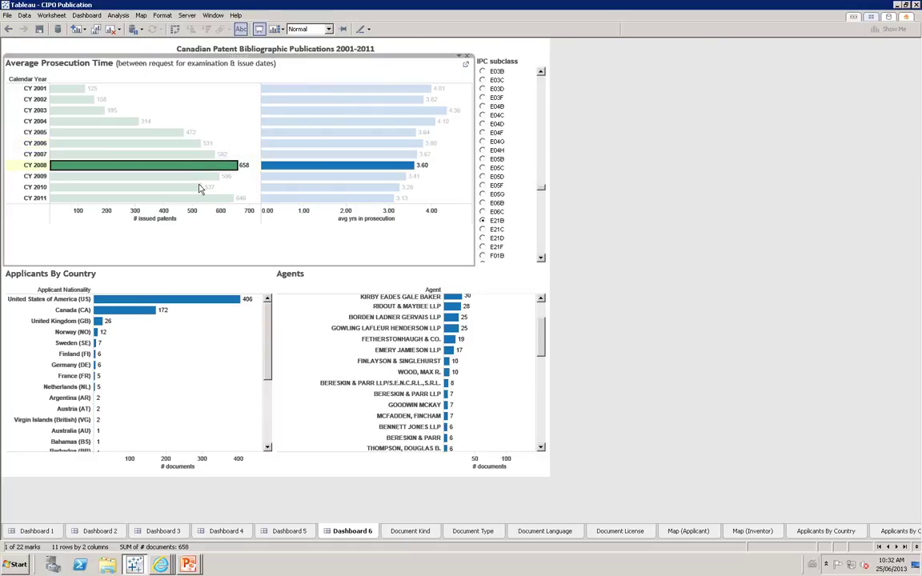
click(192, 188)
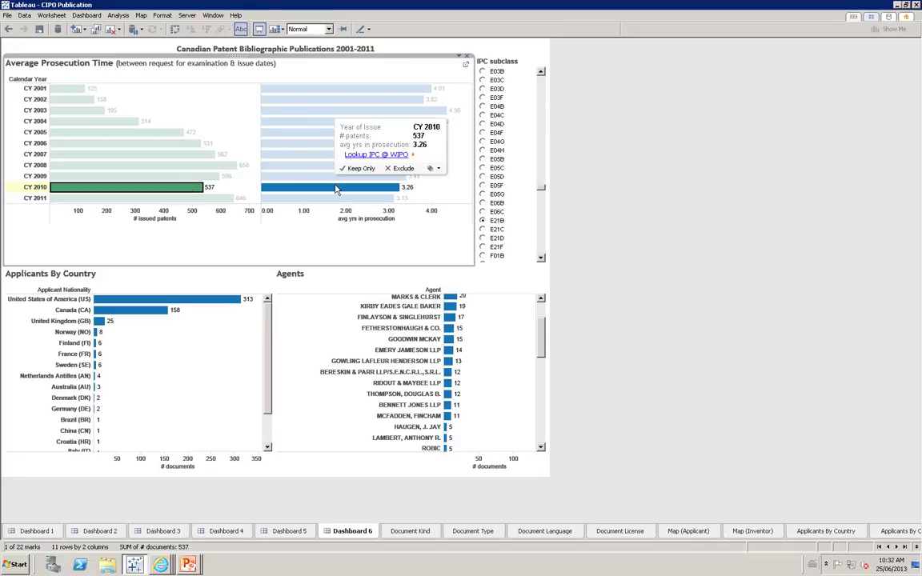
Read the WIPO E21B earth-drilling definition, minimize the browser, and clear the year selection
click(360, 154)
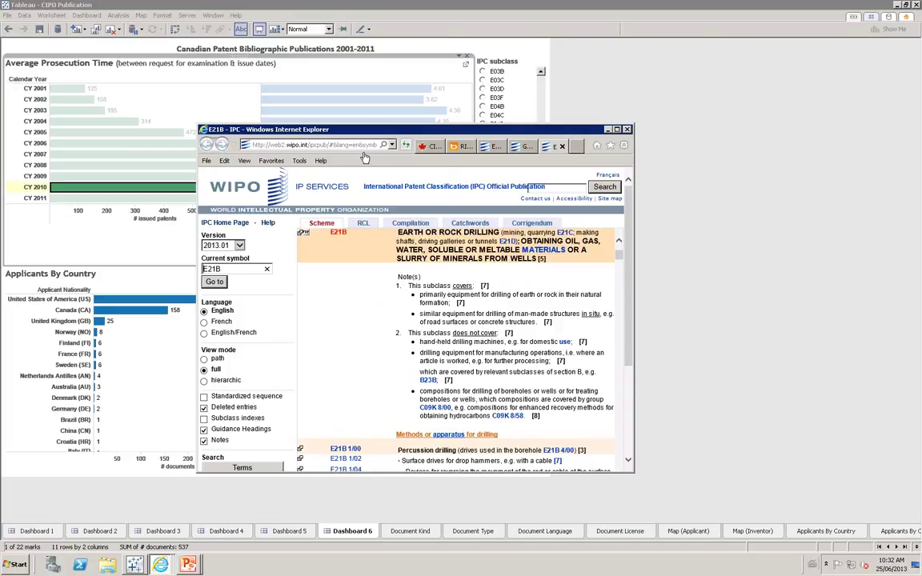
click(608, 129)
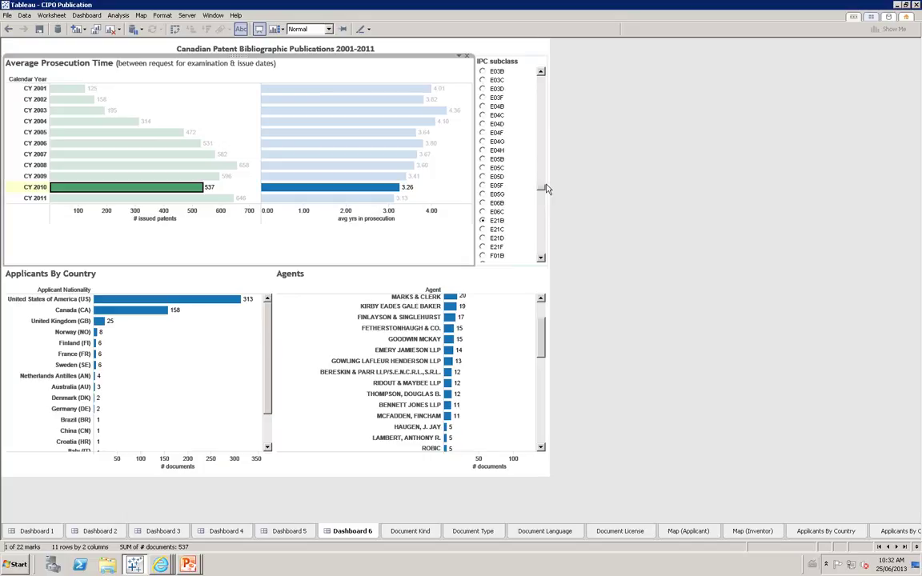
click(448, 207)
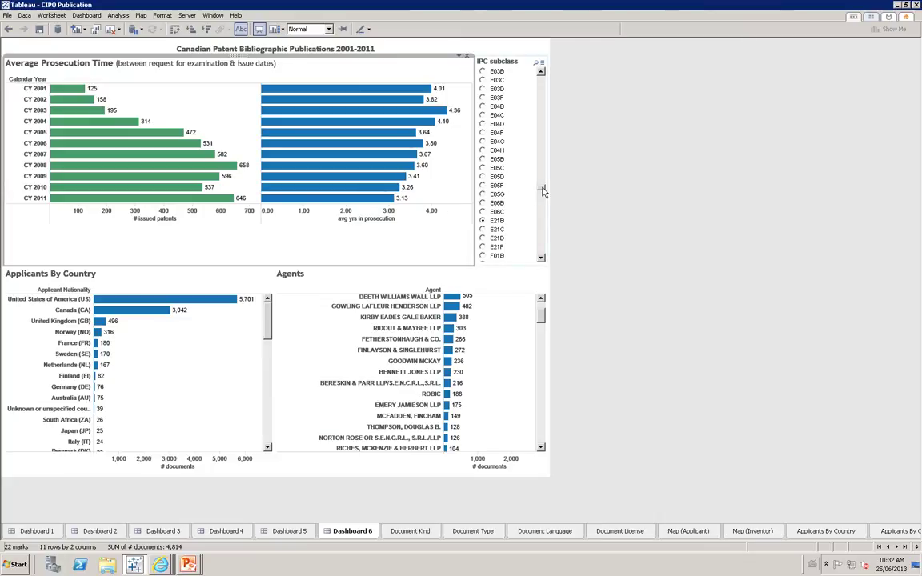
Scroll the IPC subclass list to the G entries and select G06Q (188 documents)
scroll(543, 193, down, 3)
drag(542, 193, 543, 228)
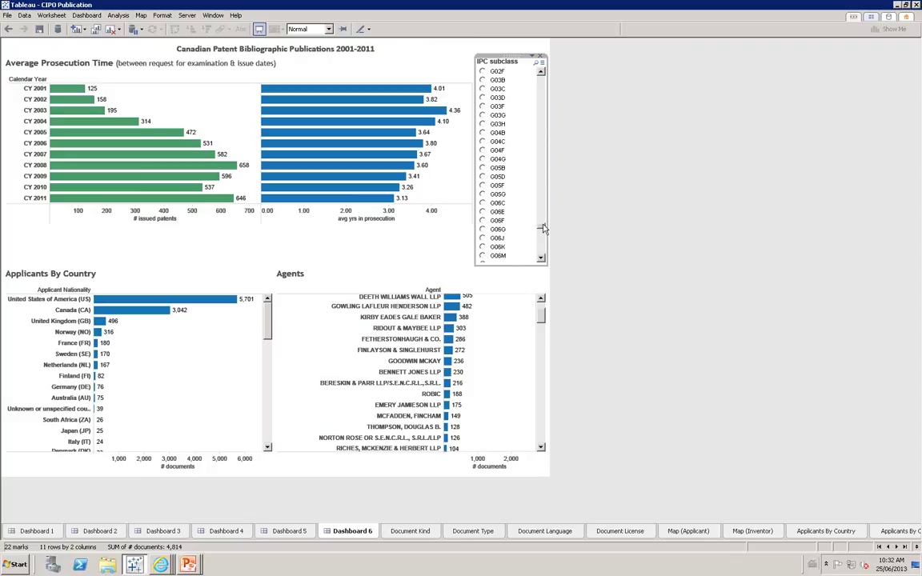
click(541, 258)
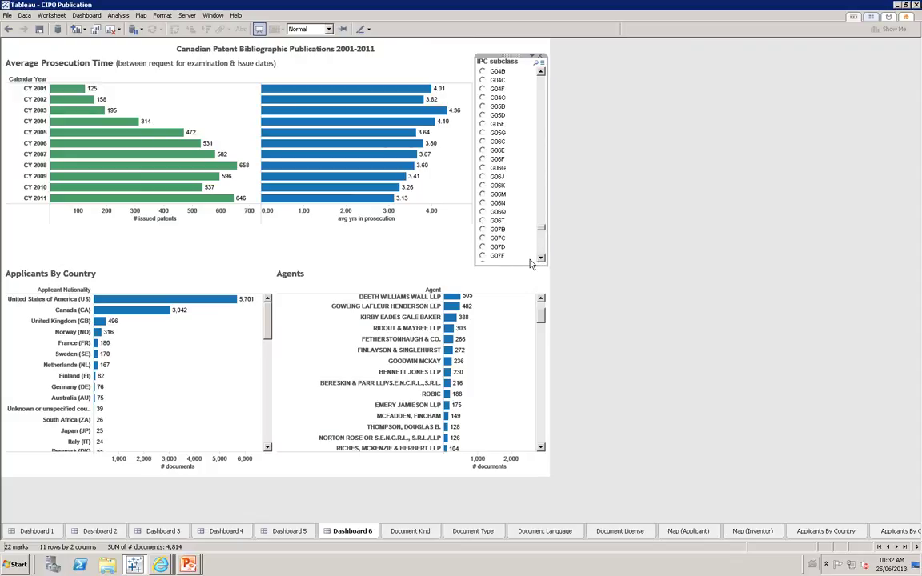
click(488, 212)
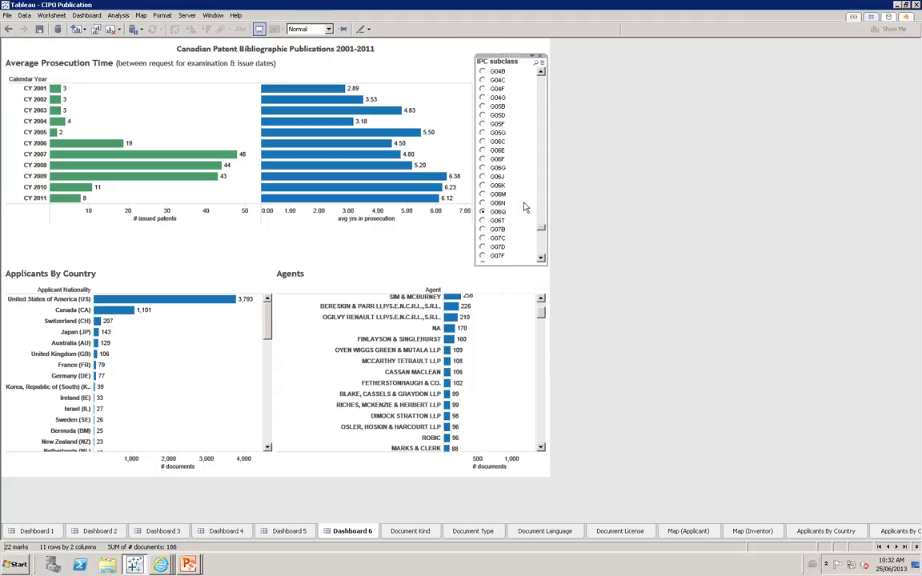
mouse_move(352, 153)
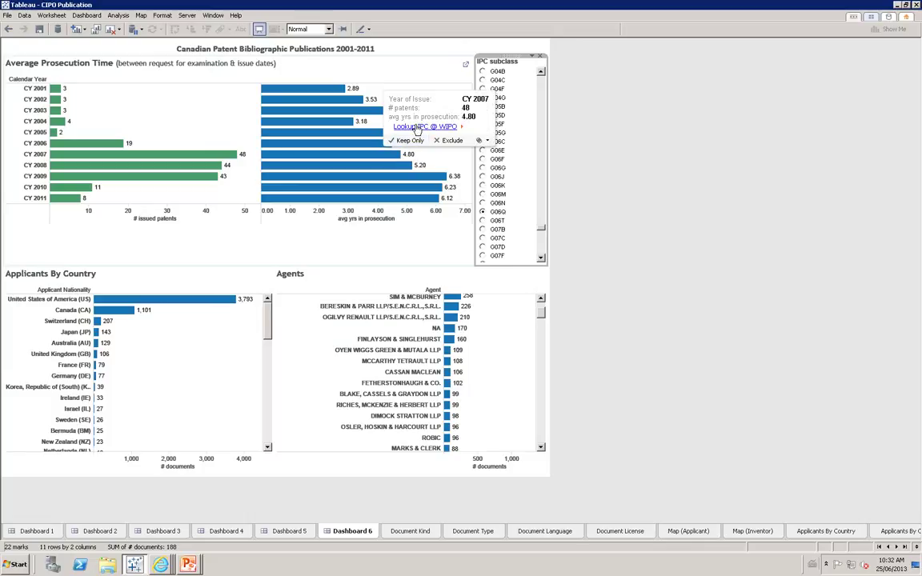
Open the G06Q definition at WIPO from the bar tooltip's lookup link
click(416, 127)
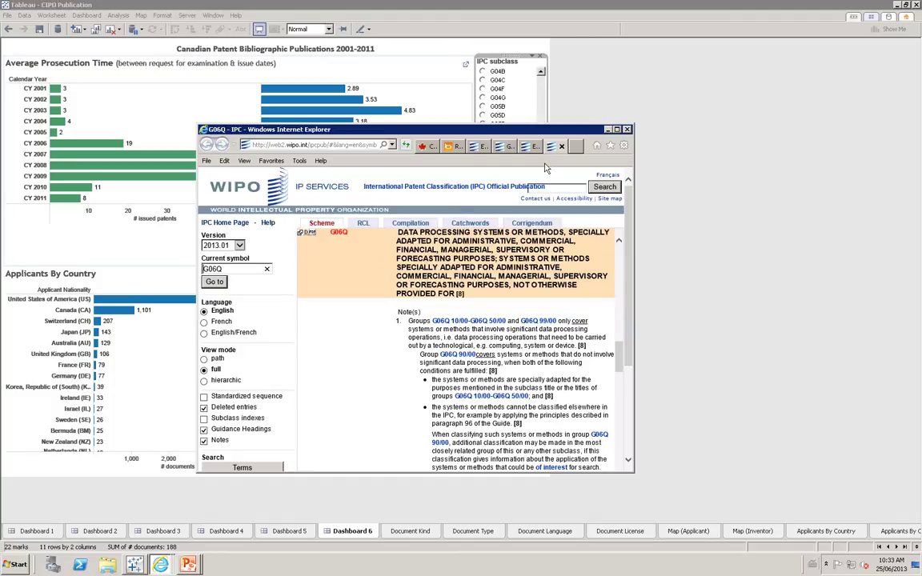
click(608, 130)
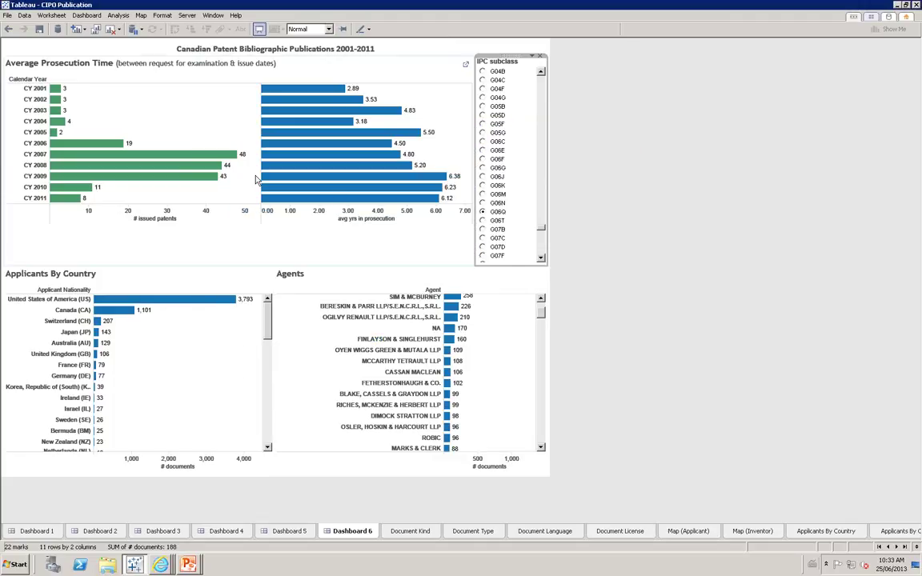